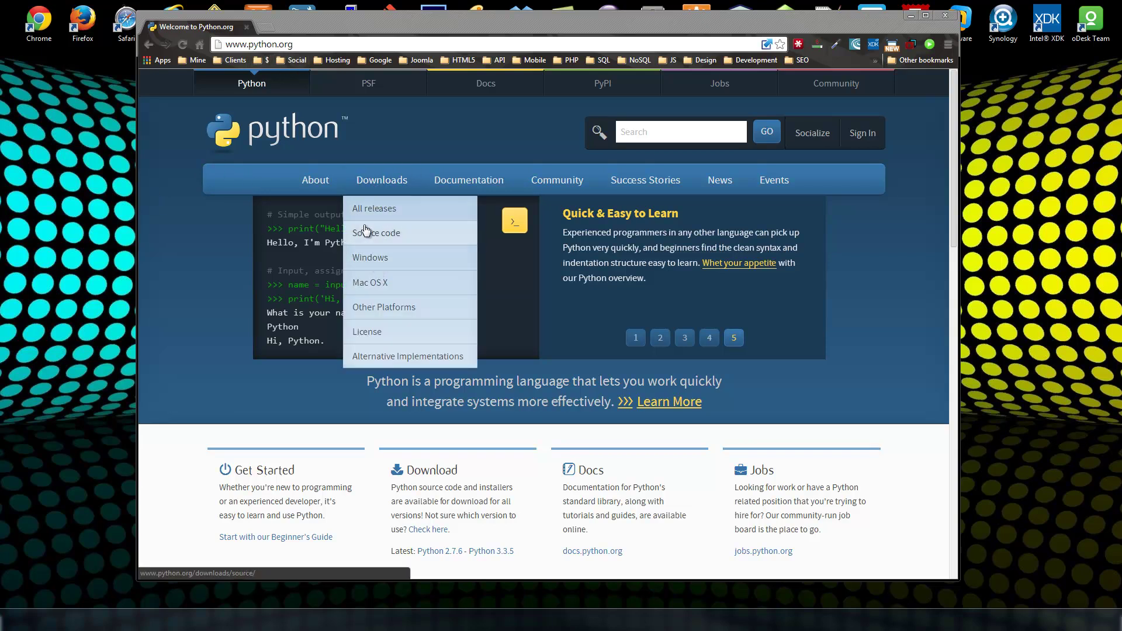
Open python.org's Python Releases for Windows page from the Downloads menu.
click(373, 260)
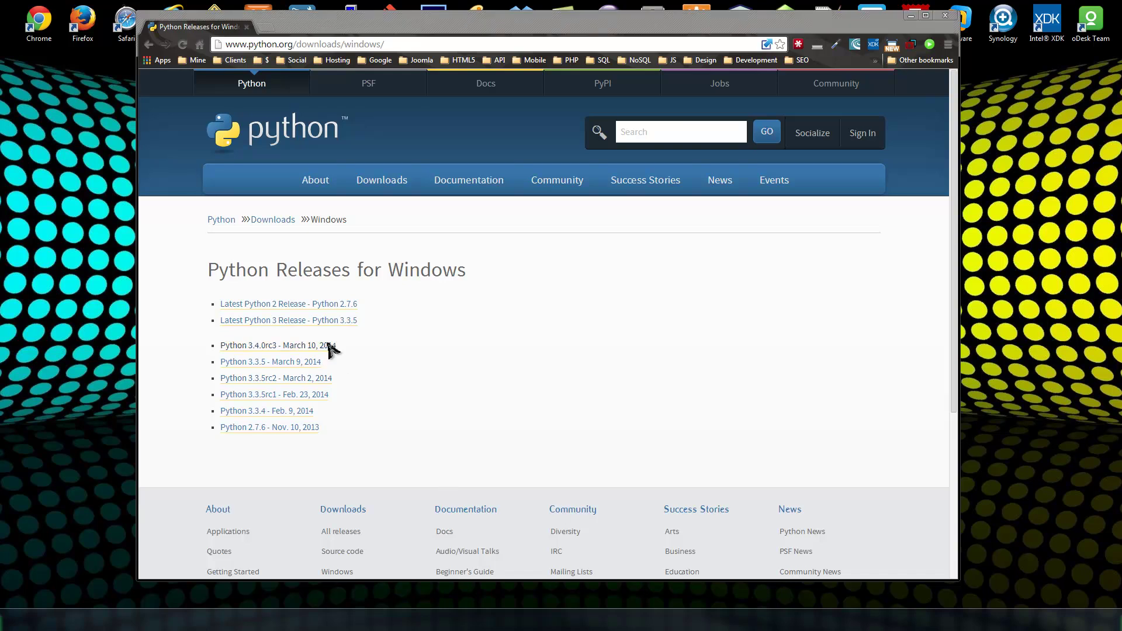
Open the Python 3.3.5 release page and follow its download page link.
click(290, 321)
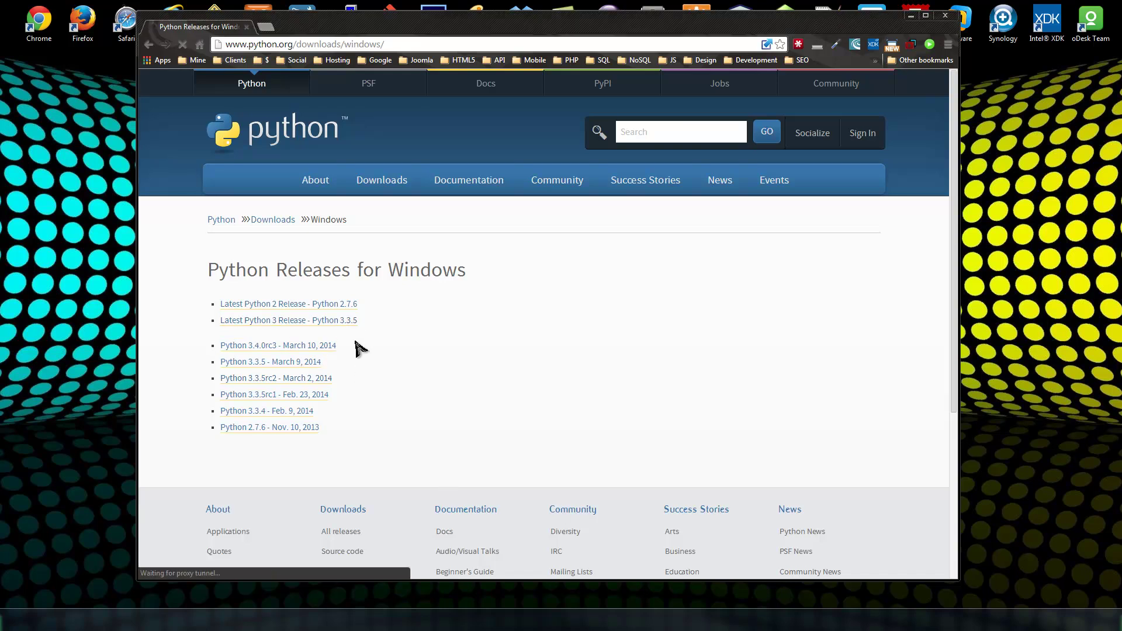
scroll(440, 298, down, 1)
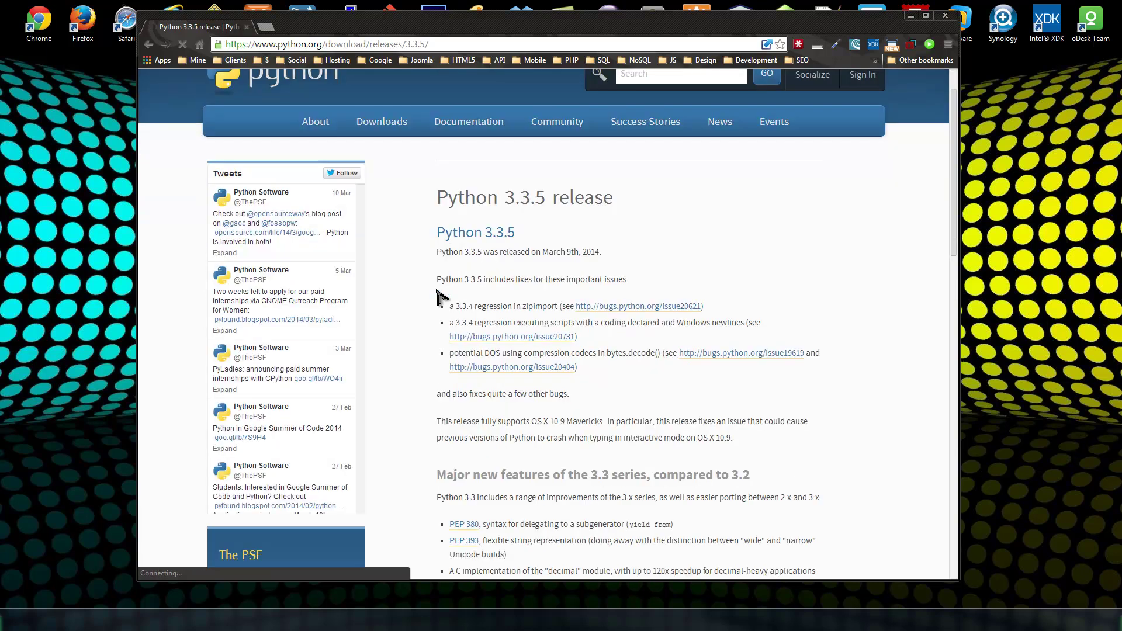
scroll(440, 298, down, 2)
scroll(441, 298, down, 3)
scroll(440, 298, down, 4)
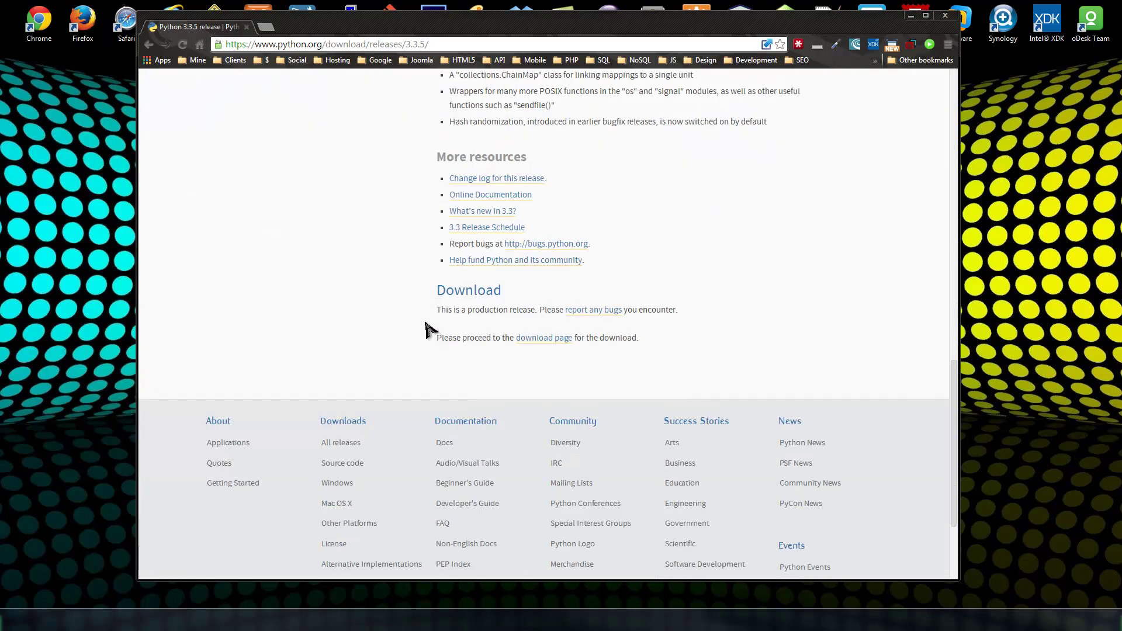
click(538, 342)
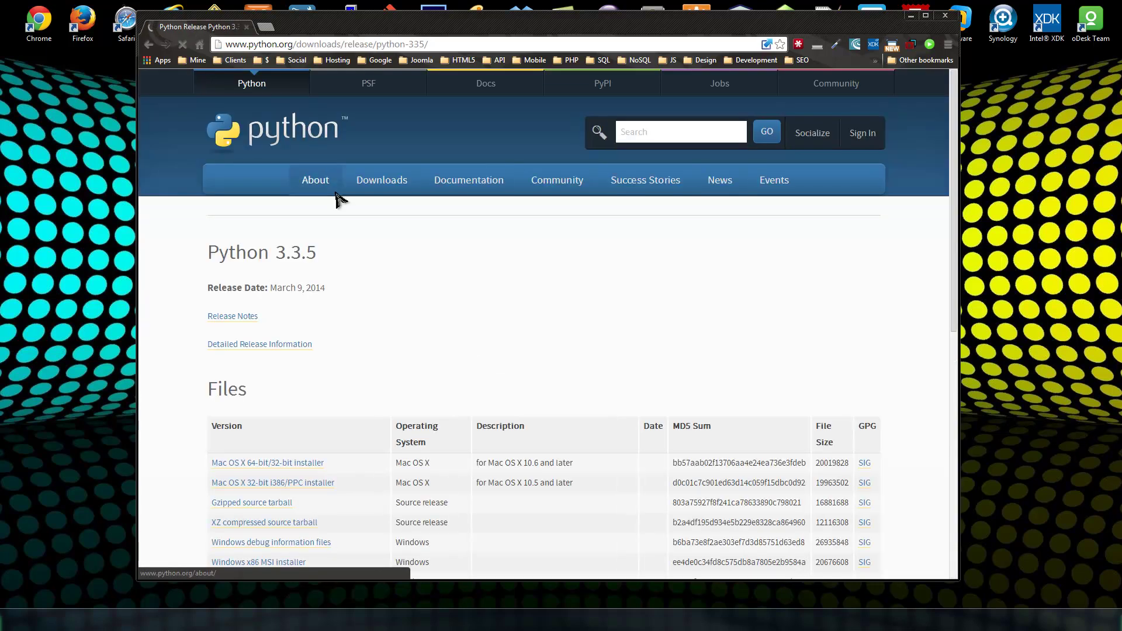
scroll(283, 220, down, 1)
scroll(289, 234, down, 2)
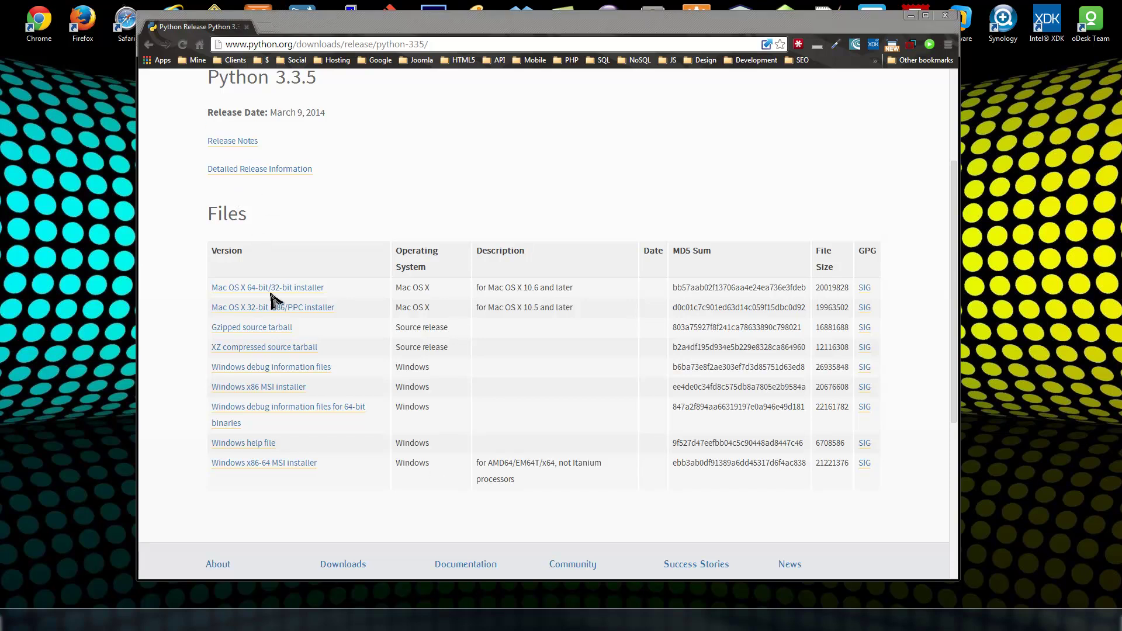
Save the Python 3.3.5 Windows x86-64 MSI installer, then run it past the security warning.
click(272, 471)
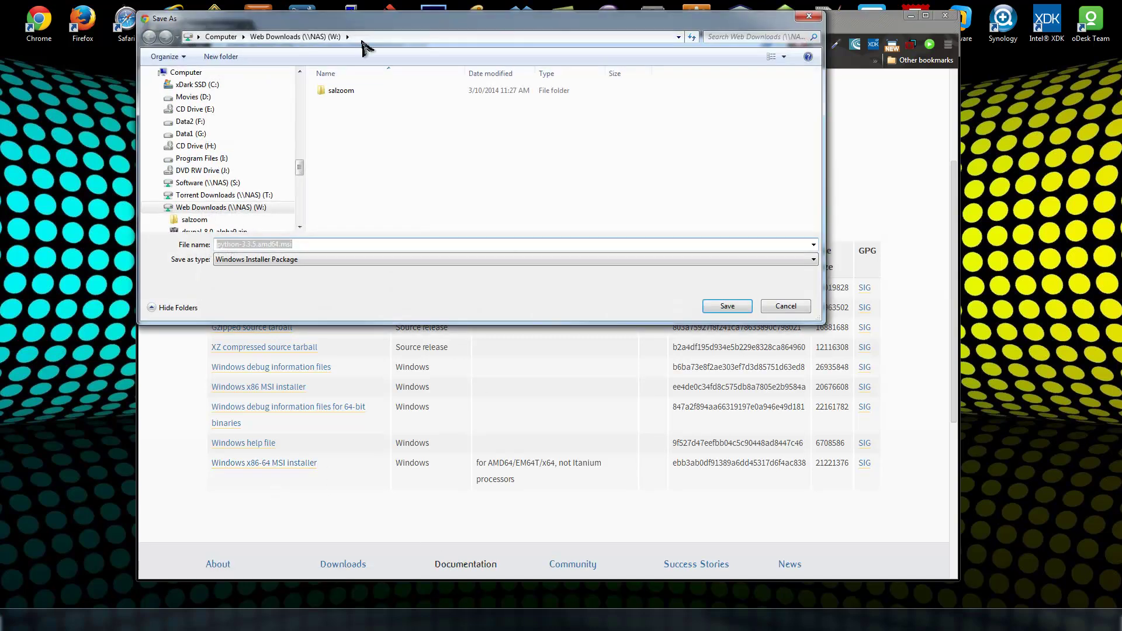
click(720, 303)
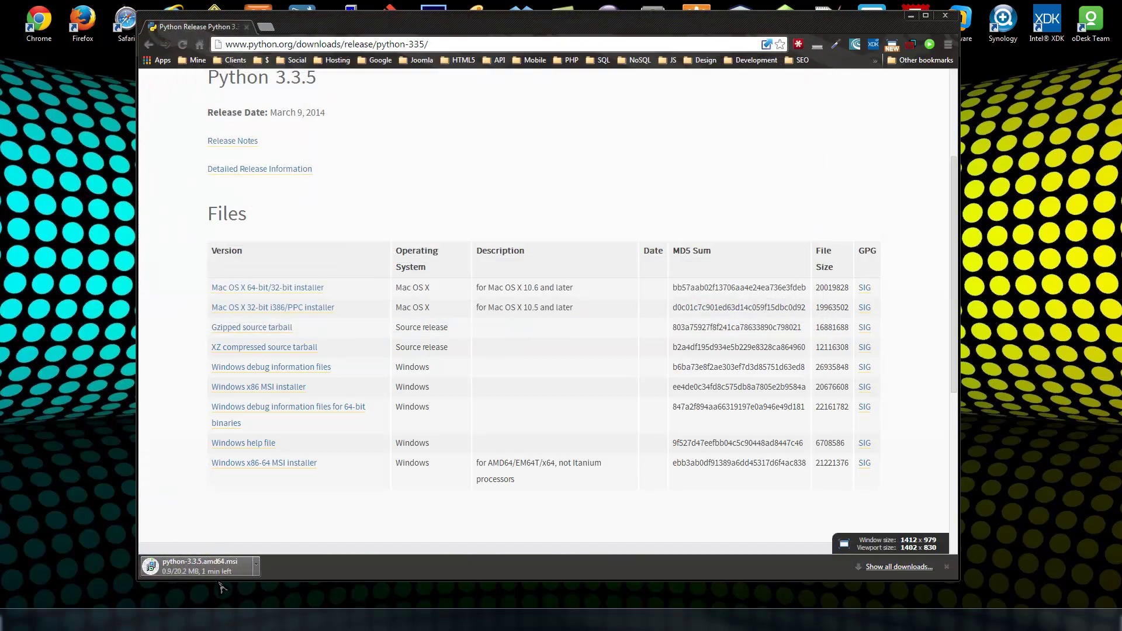
click(256, 566)
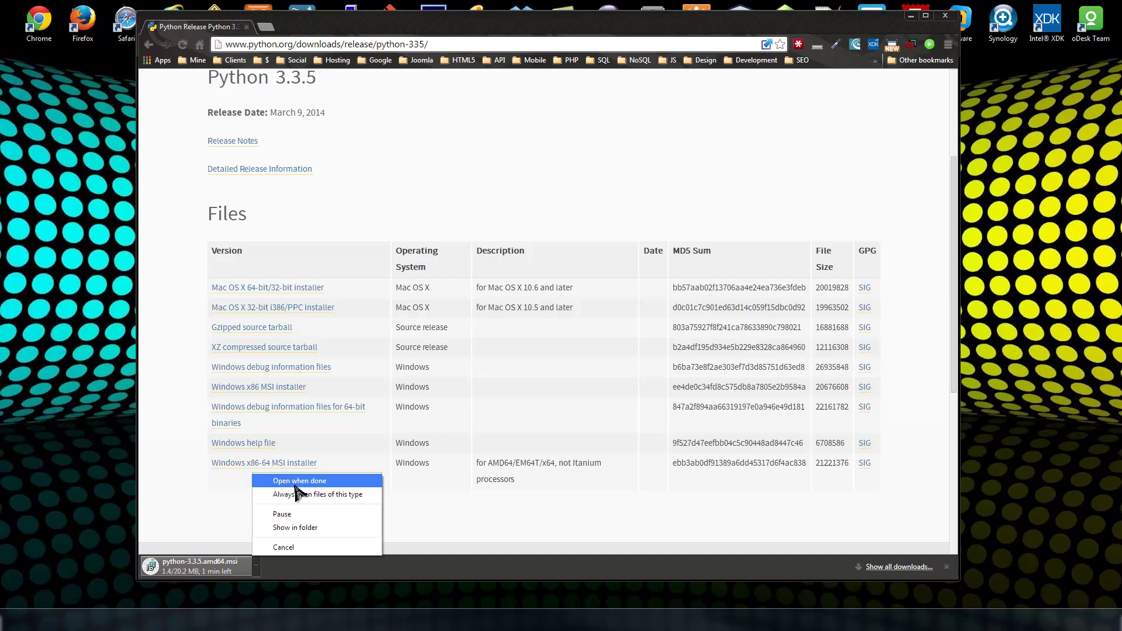
click(316, 481)
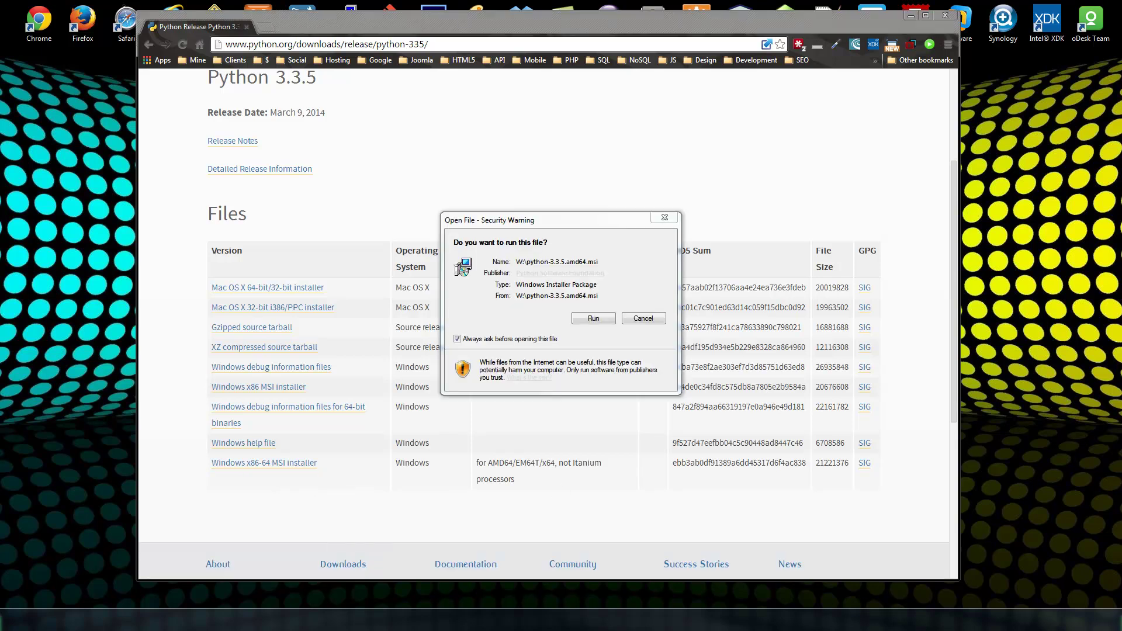
click(553, 309)
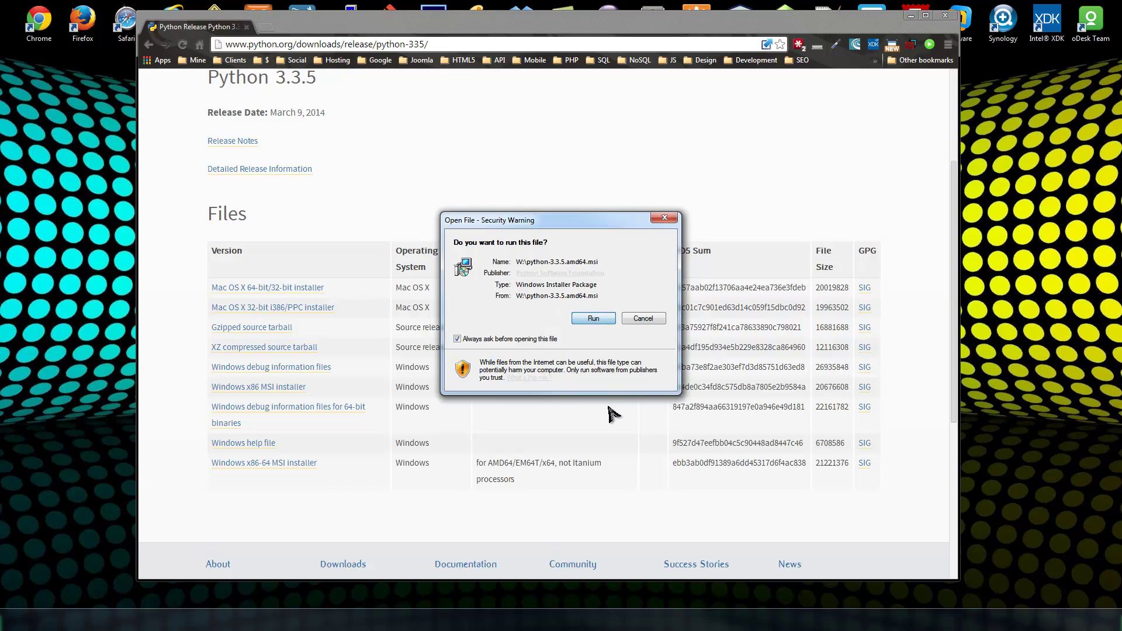
click(587, 321)
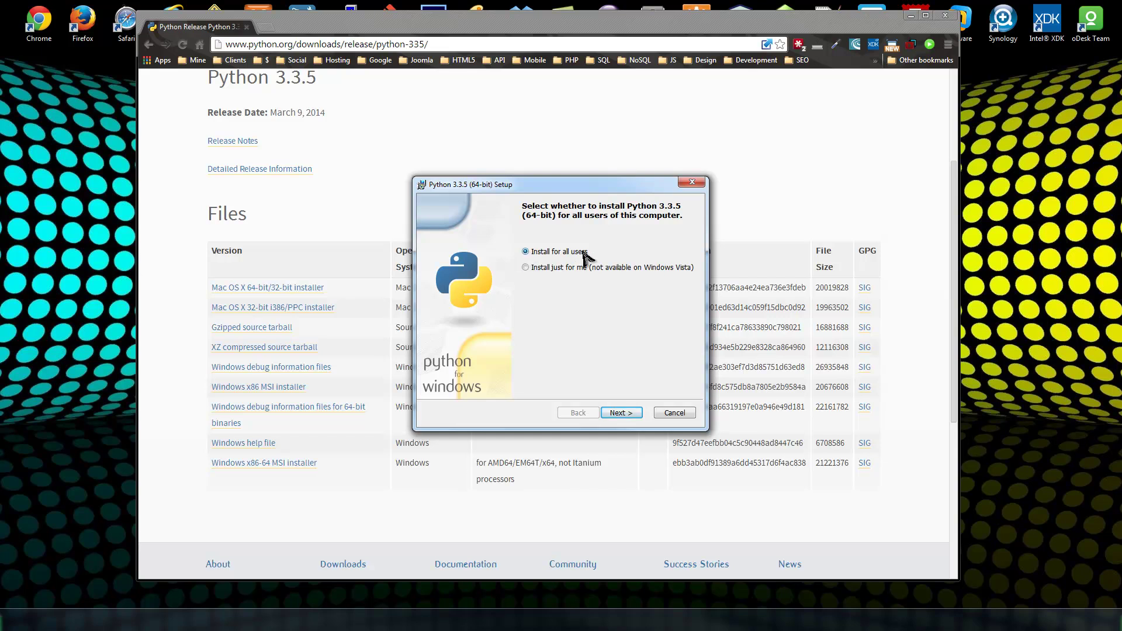
Keep the all-users install and point the destination at a new Python33 folder on I:.
click(623, 413)
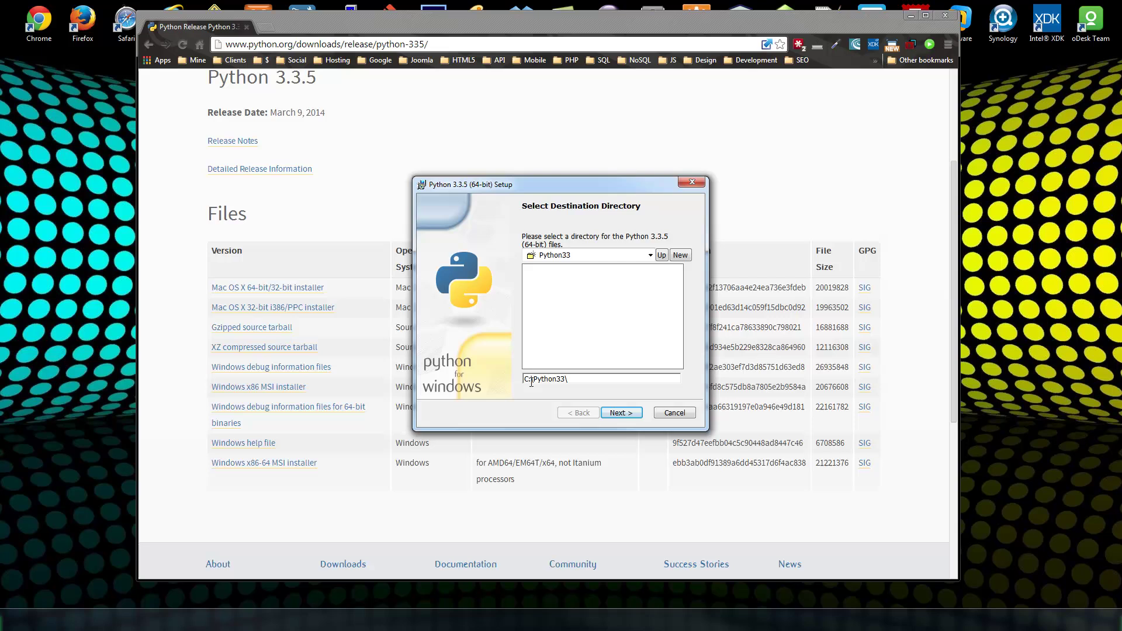
click(650, 254)
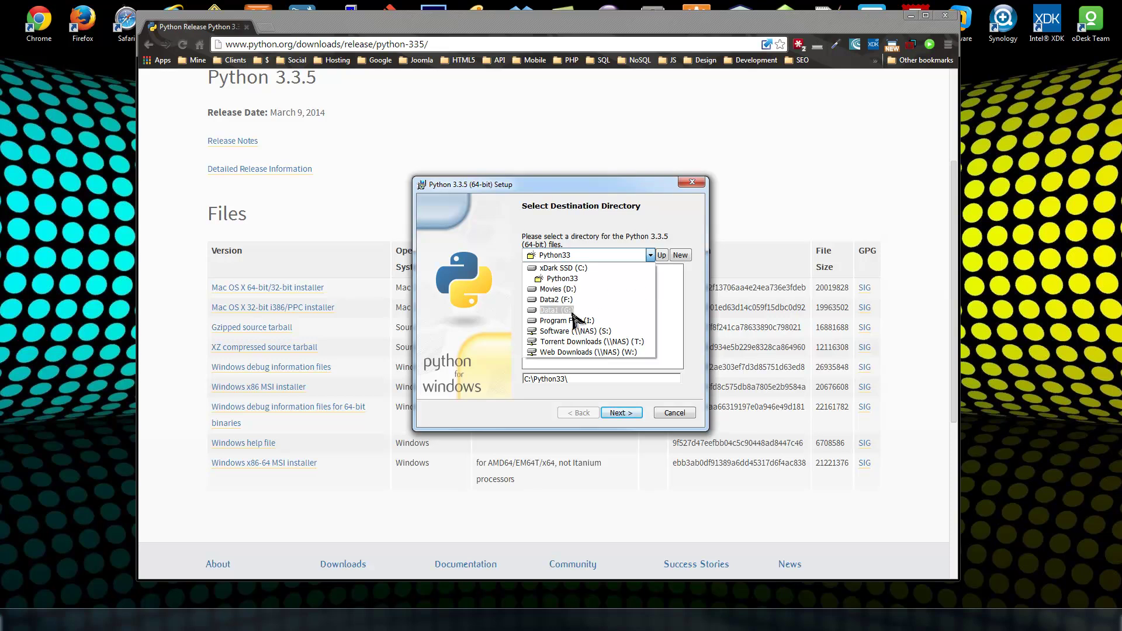
click(566, 321)
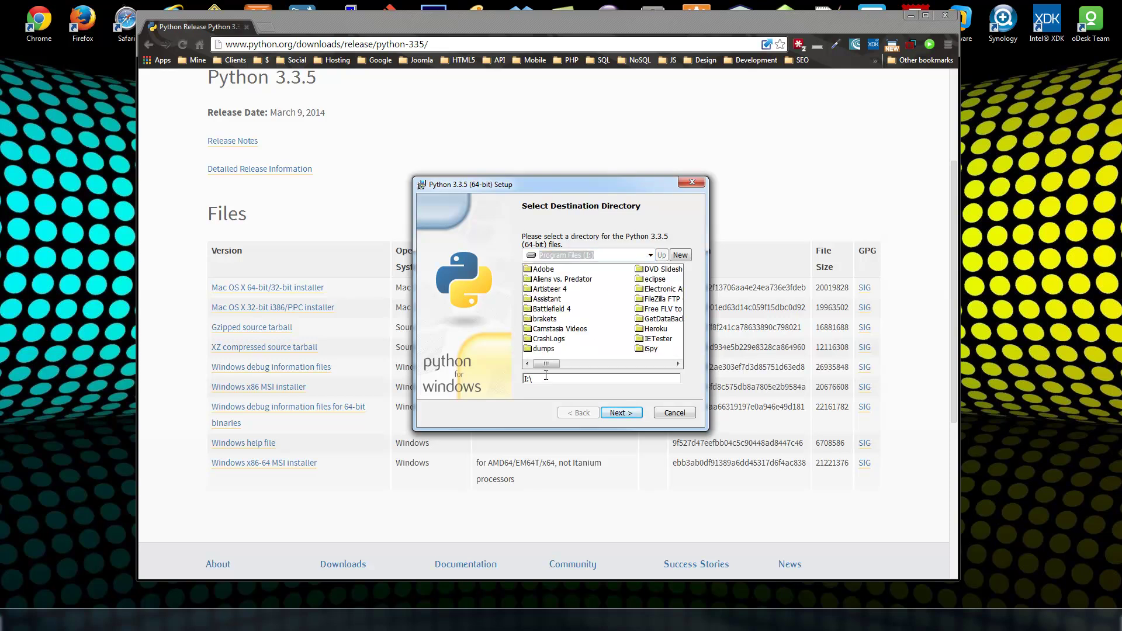
click(680, 256)
drag(572, 379, 528, 393)
text(Py)
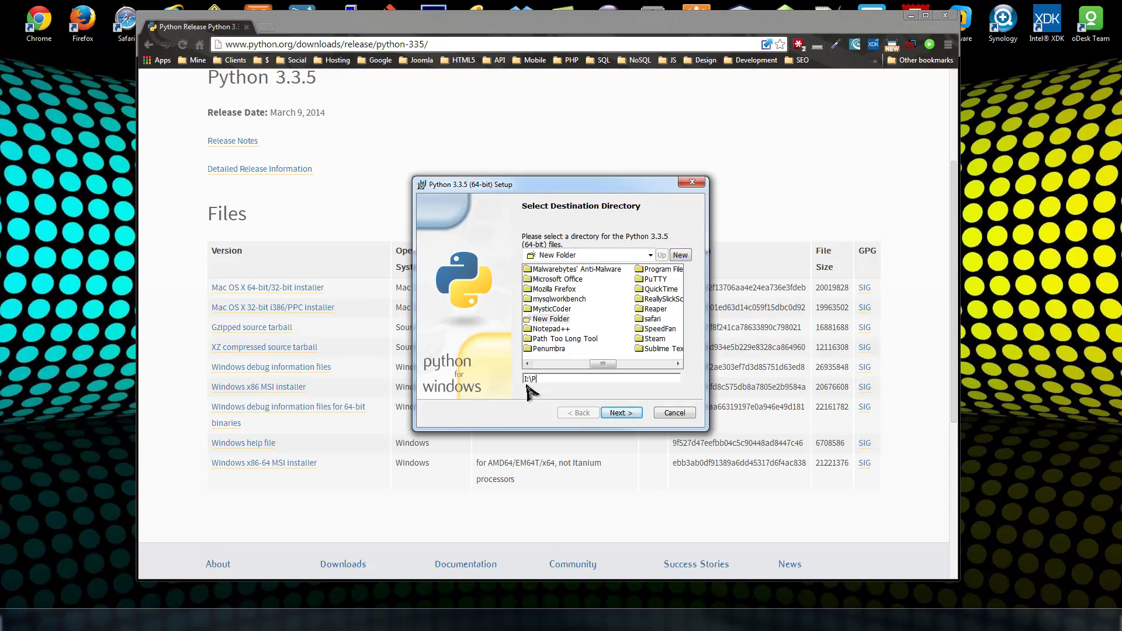
text(thon33)
Accept the directory and default features, let installation run, and finish the wizard.
click(620, 413)
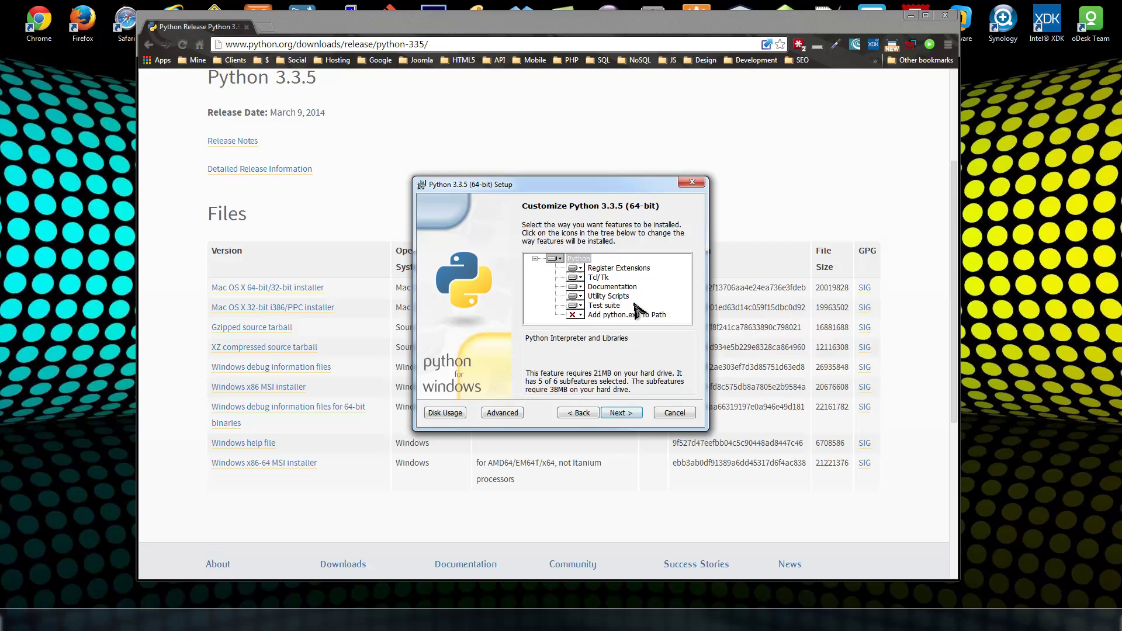
click(620, 414)
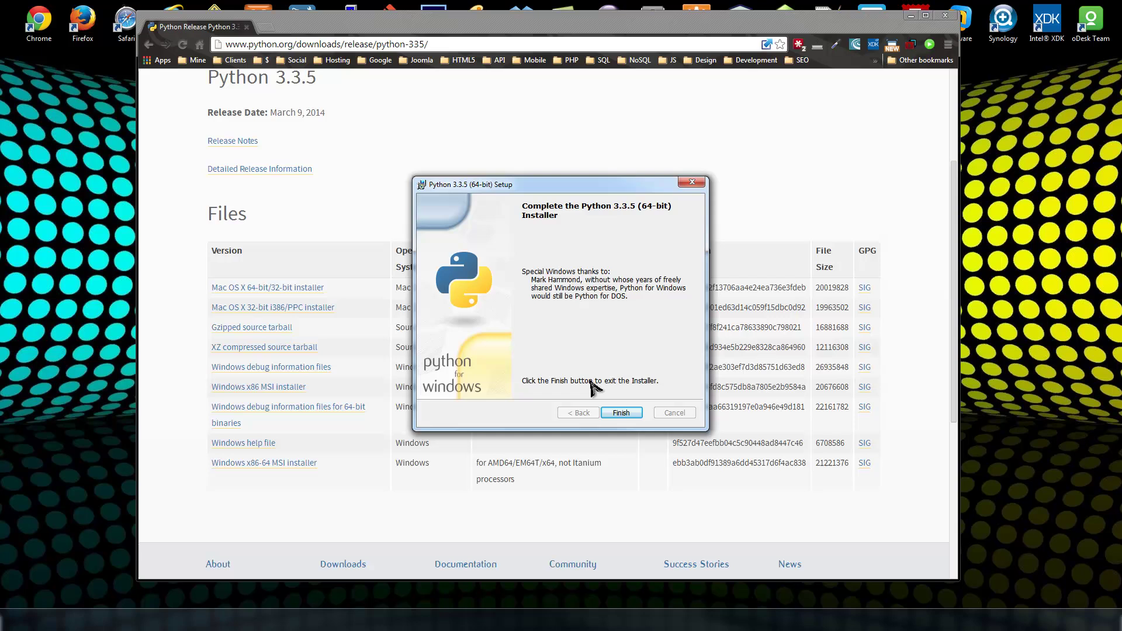
click(619, 413)
text(print)
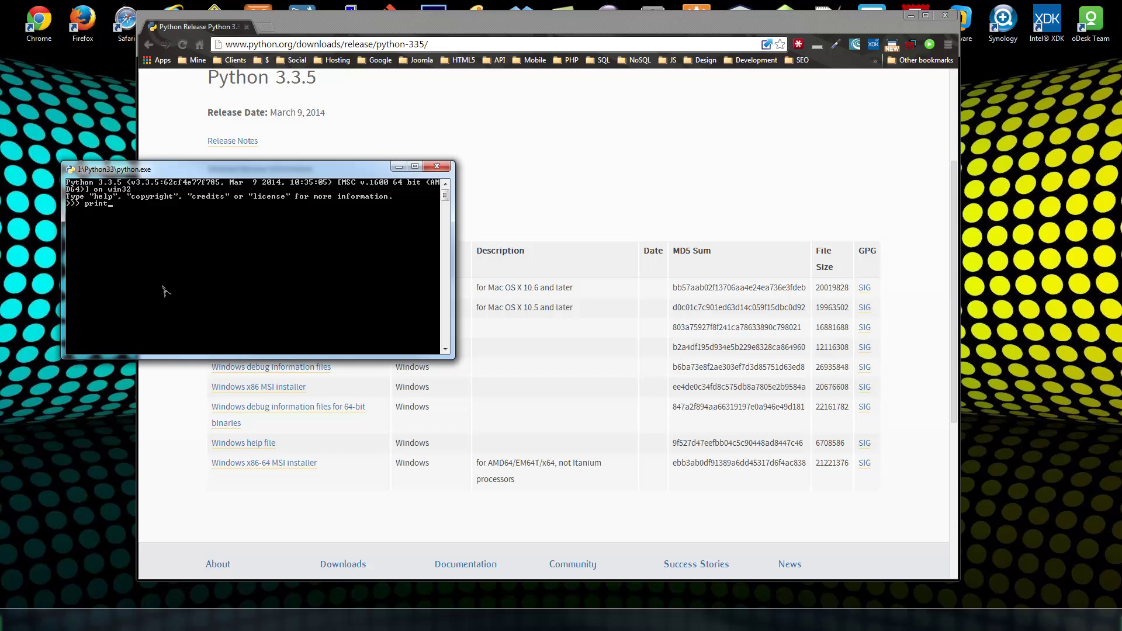
text(())
Run print('Hello World') at the >>> prompt to output Hello World.
key(Return)
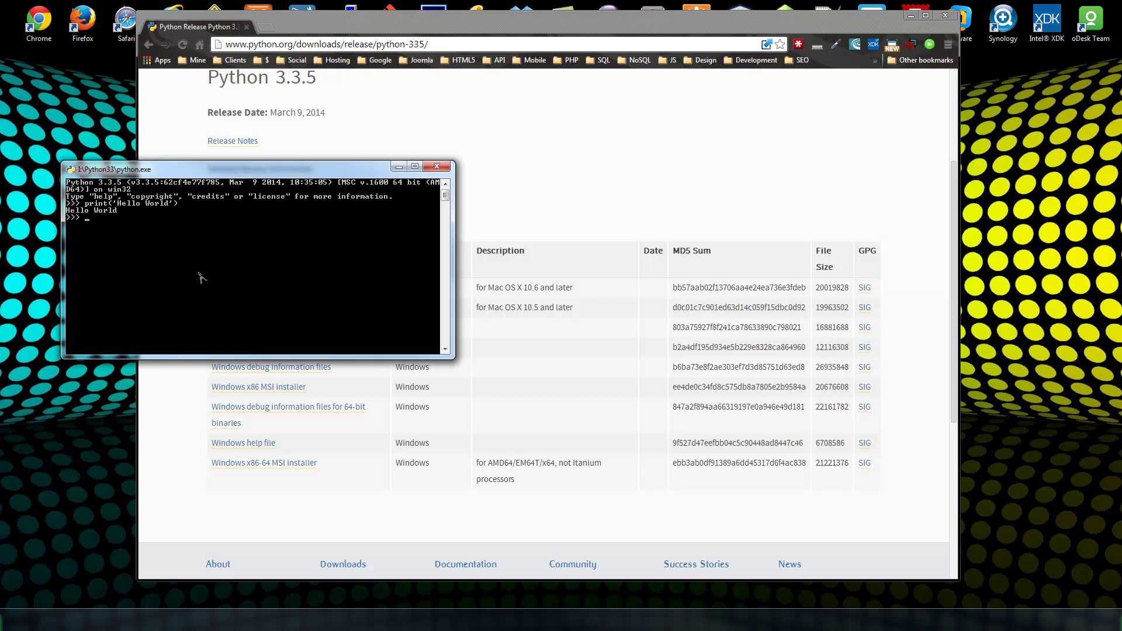